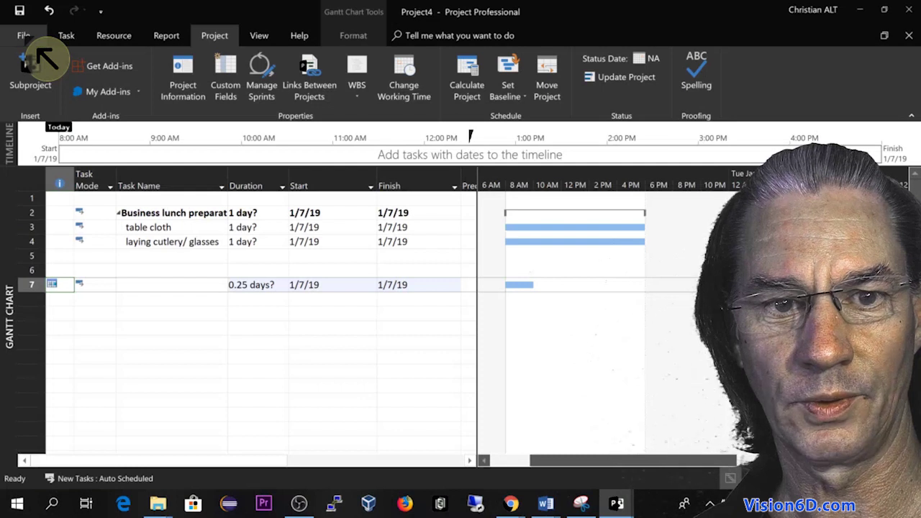
In Project Options, set the date format to 1/28/09 12:33 PM so dates include times.
click(24, 36)
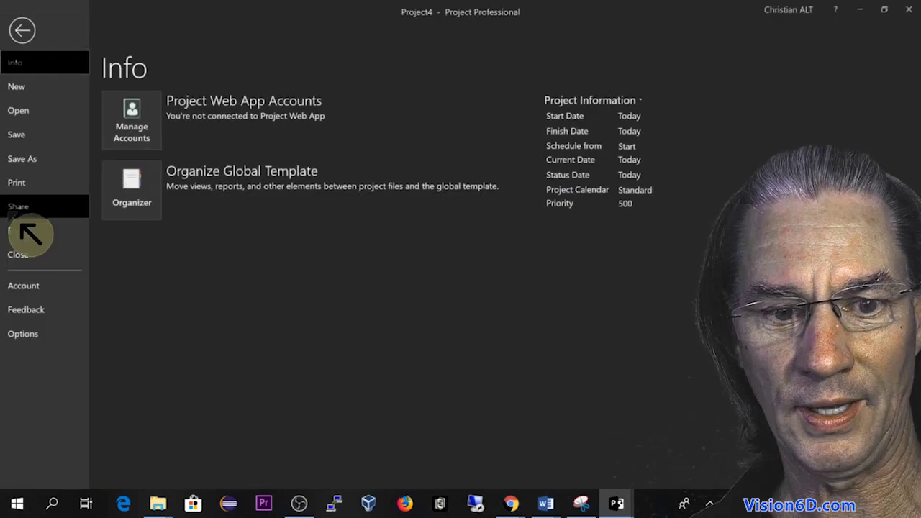
click(45, 338)
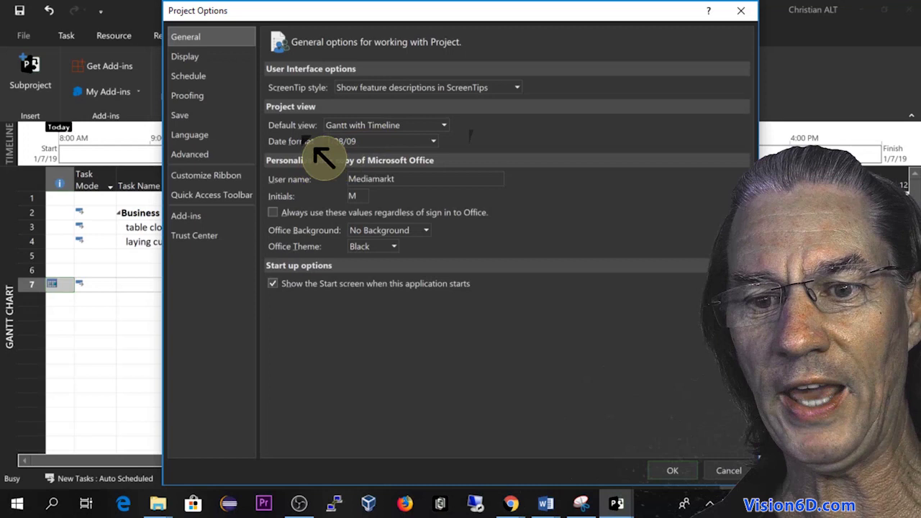
click(435, 143)
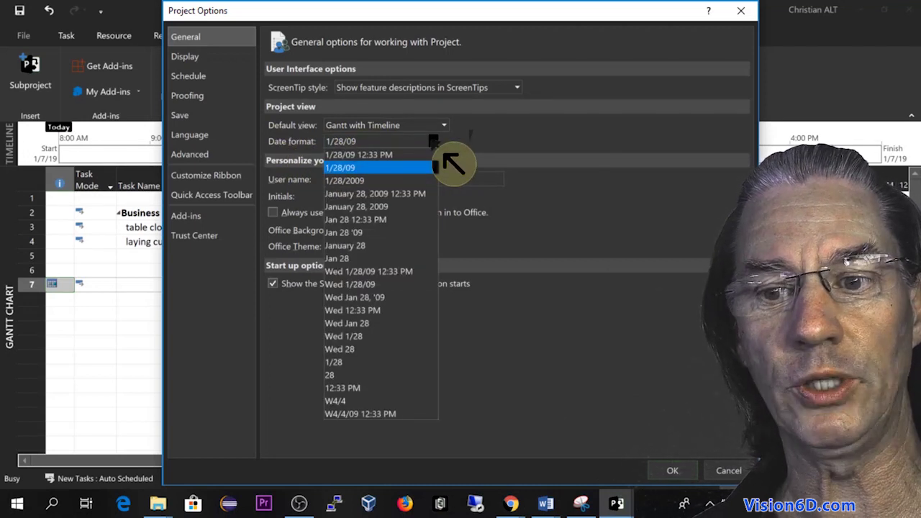
click(399, 165)
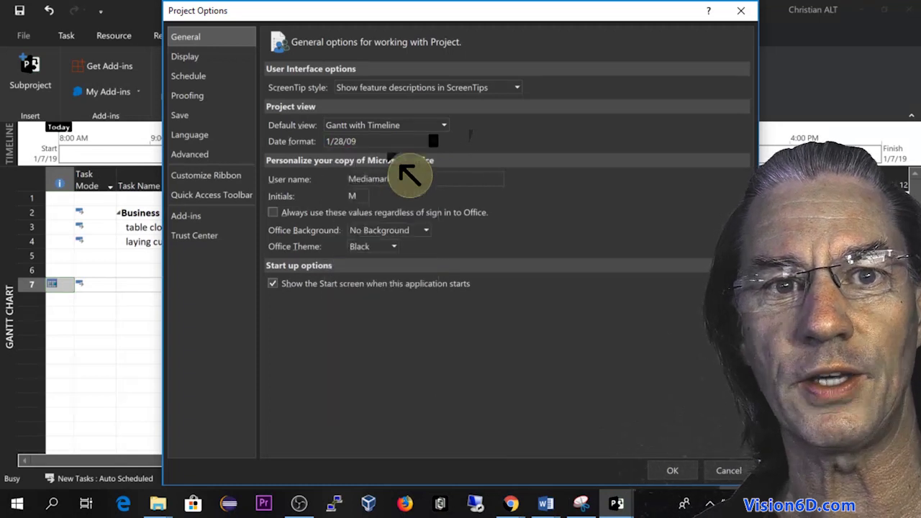
click(676, 472)
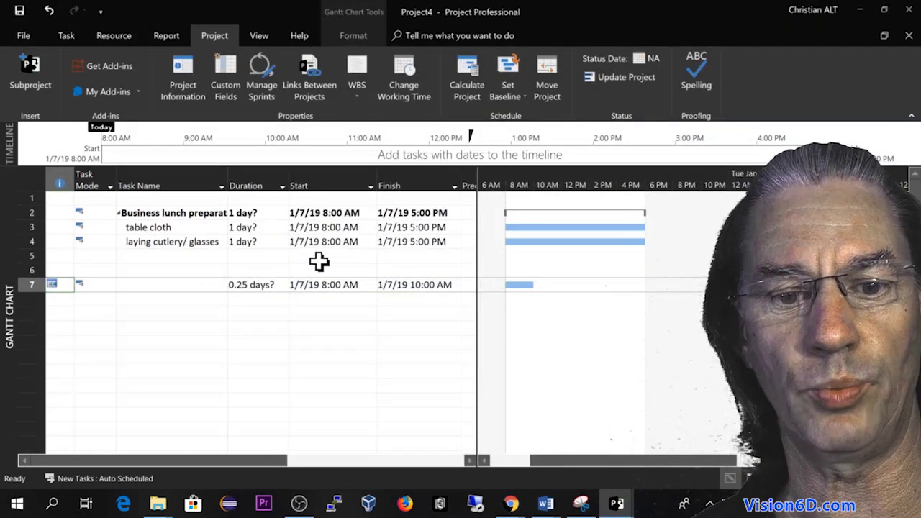
Enter a 15m duration for table cloth and for laying cutlery/ glasses.
click(243, 227)
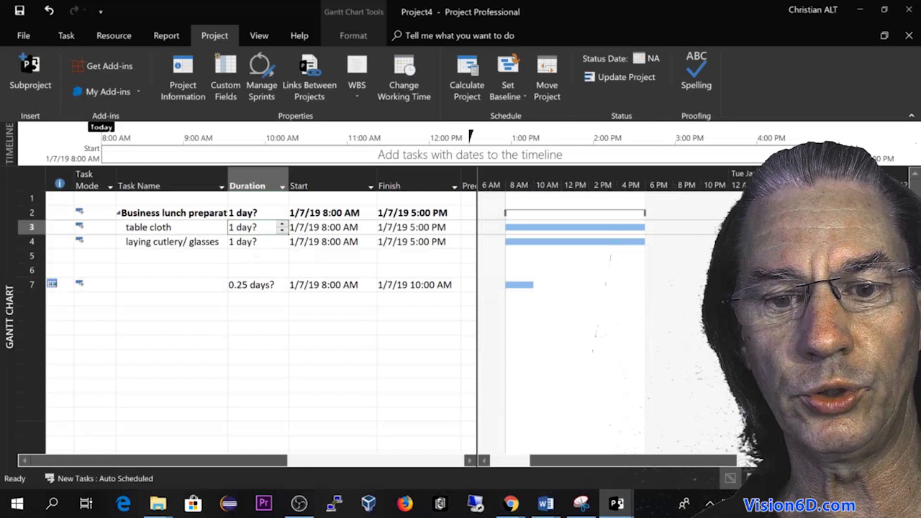
text(1)
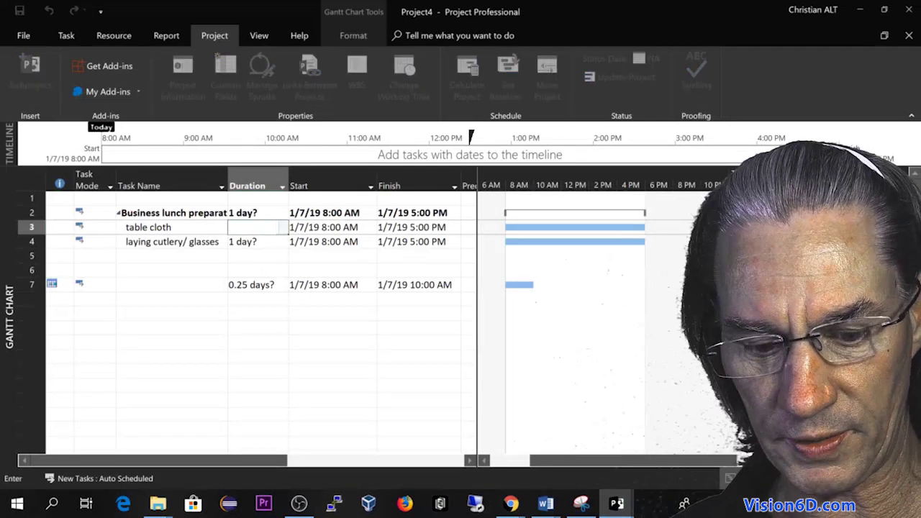
text(5m)
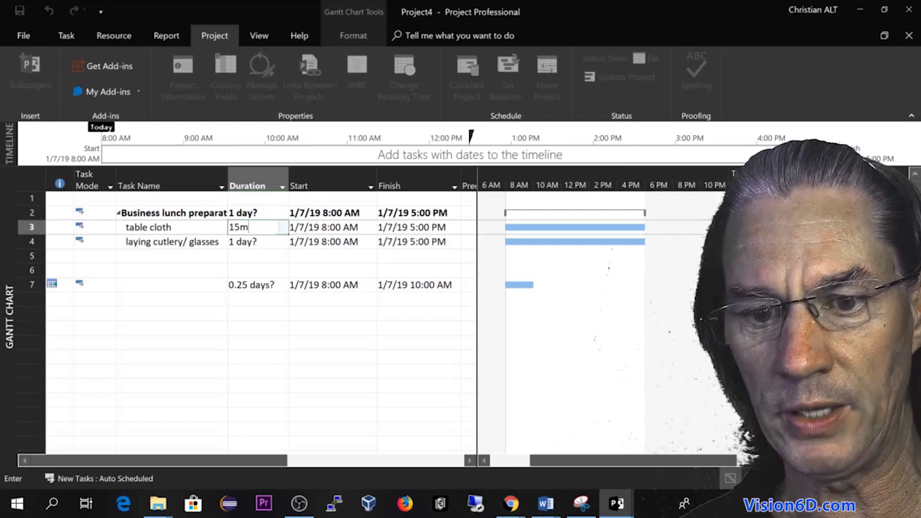
key(Return)
key(F2)
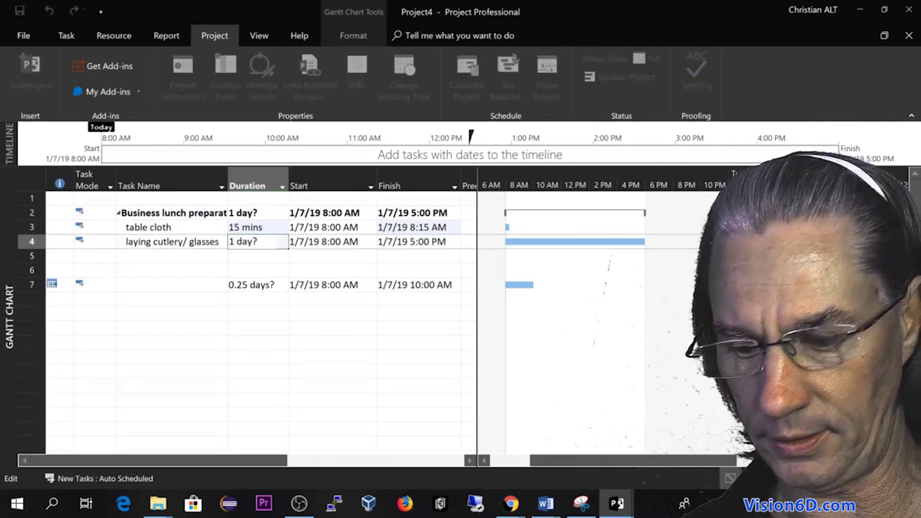
key(BackSpace)
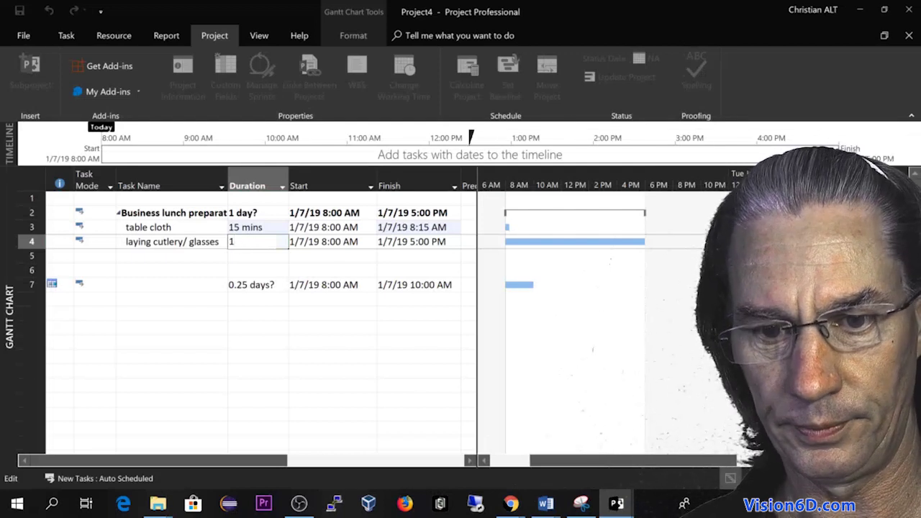
text(15m)
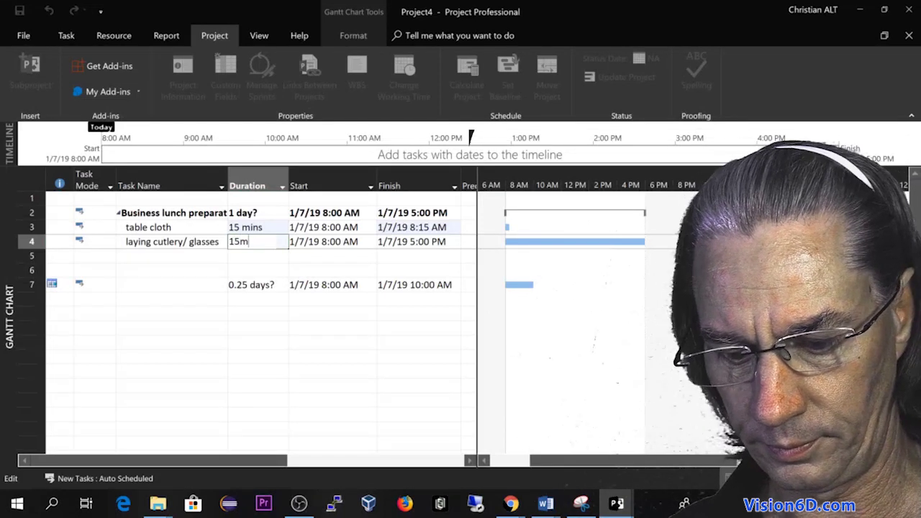
key(Return)
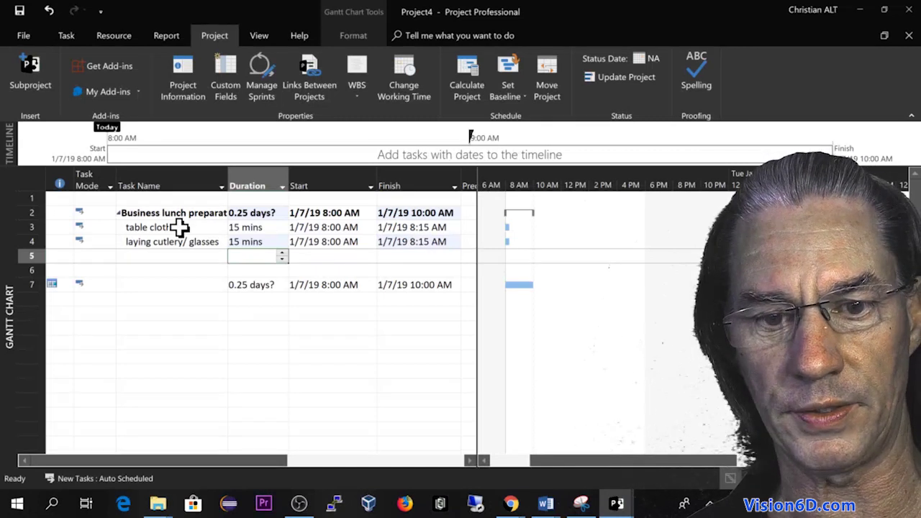
Link table cloth to laying cutlery/ glasses so the latter starts at 8:15 AM.
drag(19, 227, 21, 241)
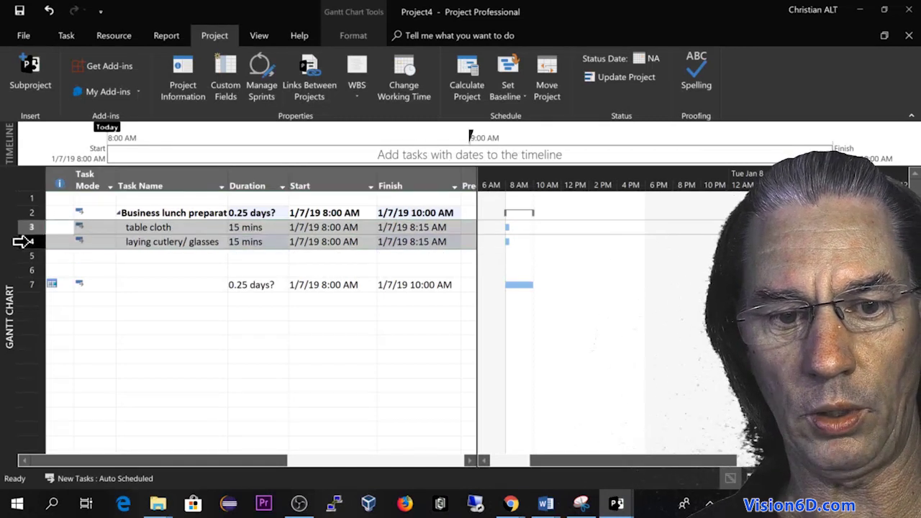
click(67, 35)
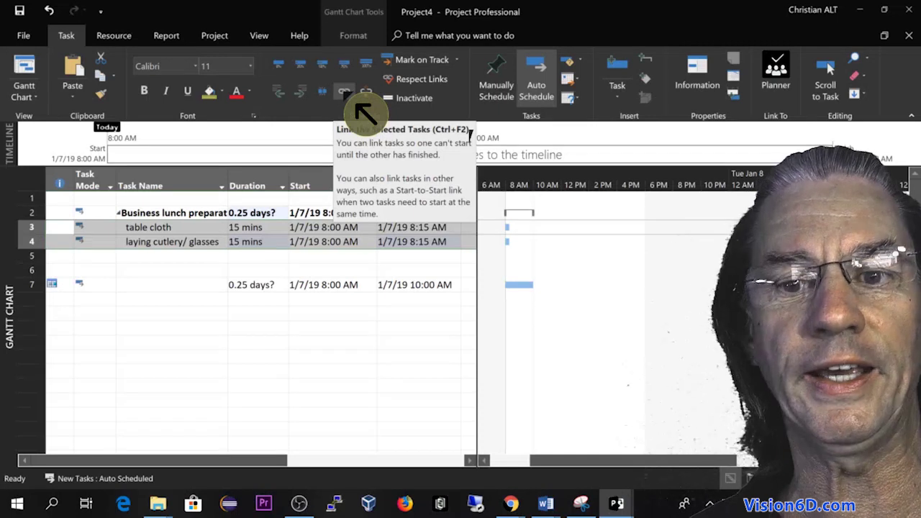
click(355, 102)
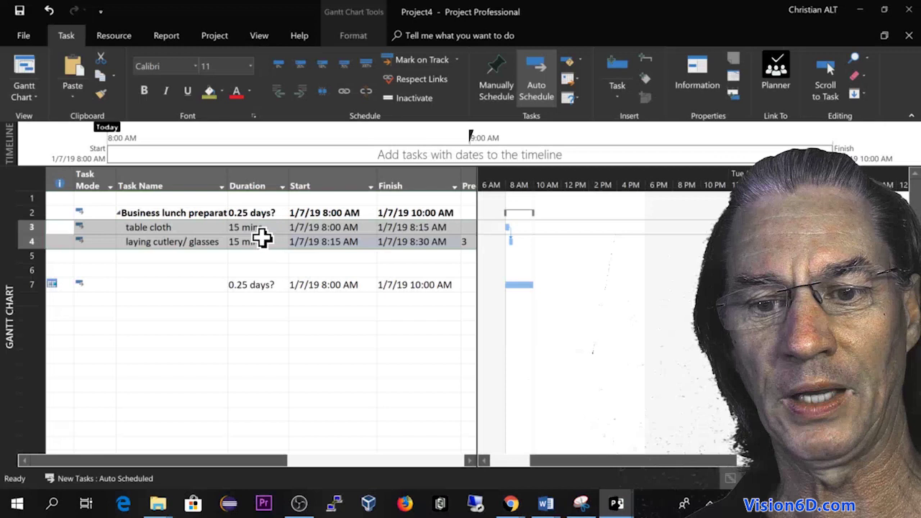
click(342, 230)
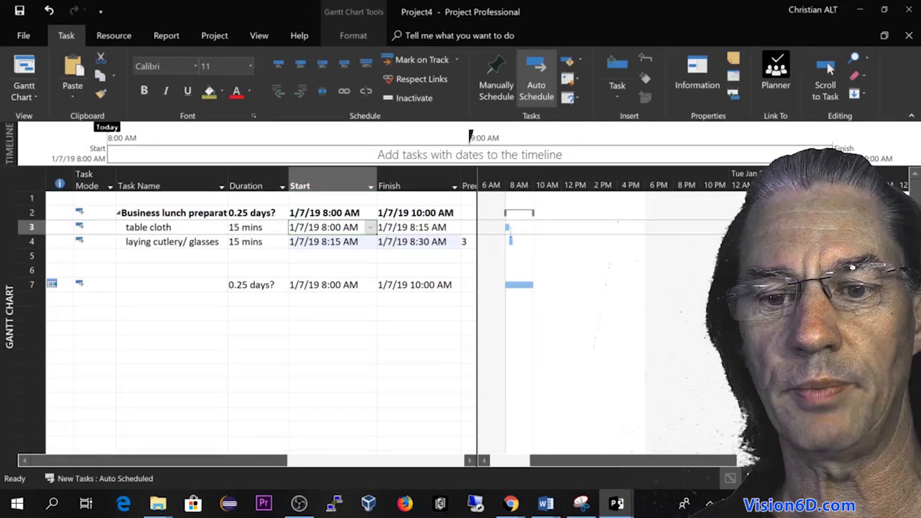
Change table cloth's start hour from 8 to 11, shifting laying cutlery/ glasses to 11:15 AM.
key(F2)
click(328, 227)
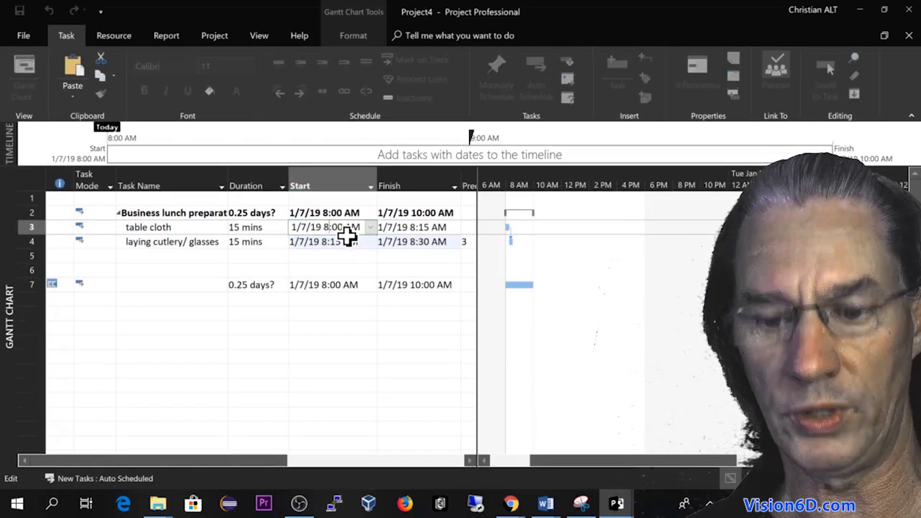
key(BackSpace)
text(11)
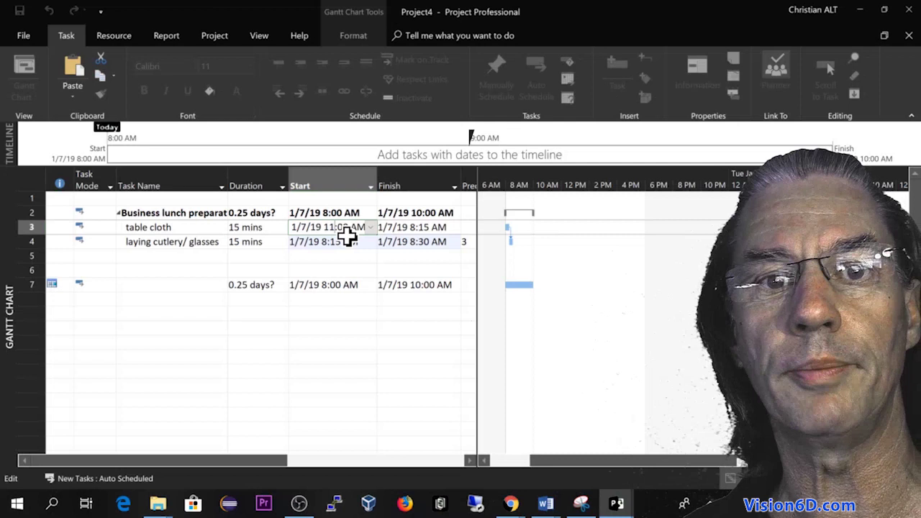
key(Return)
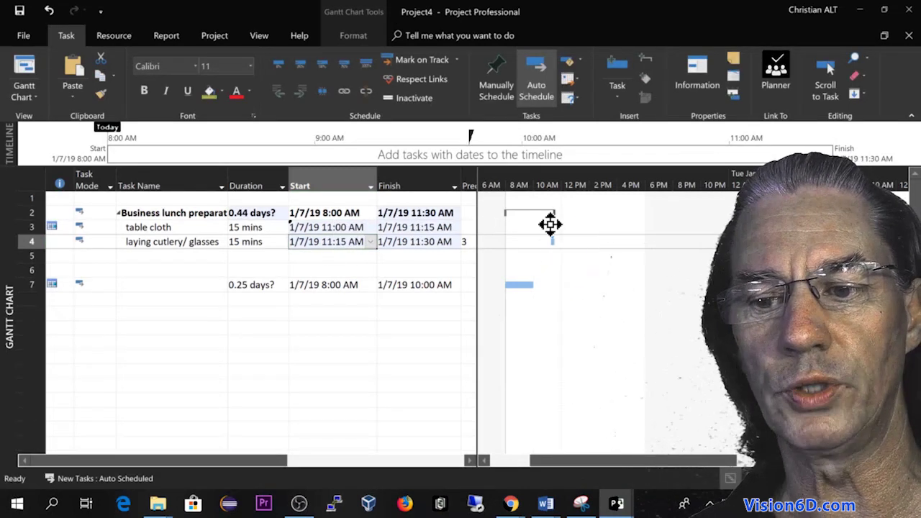
click(545, 249)
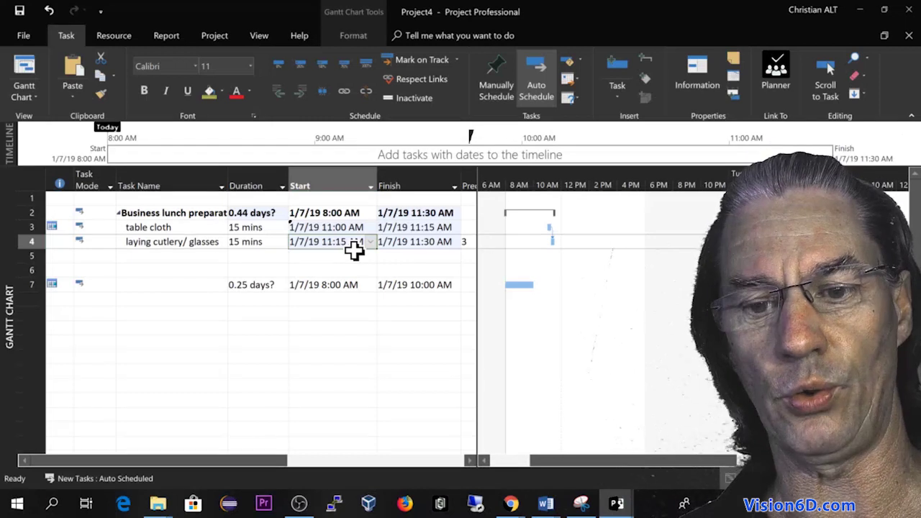
Set the project calendar to 24 Hours in Project Information.
click(229, 45)
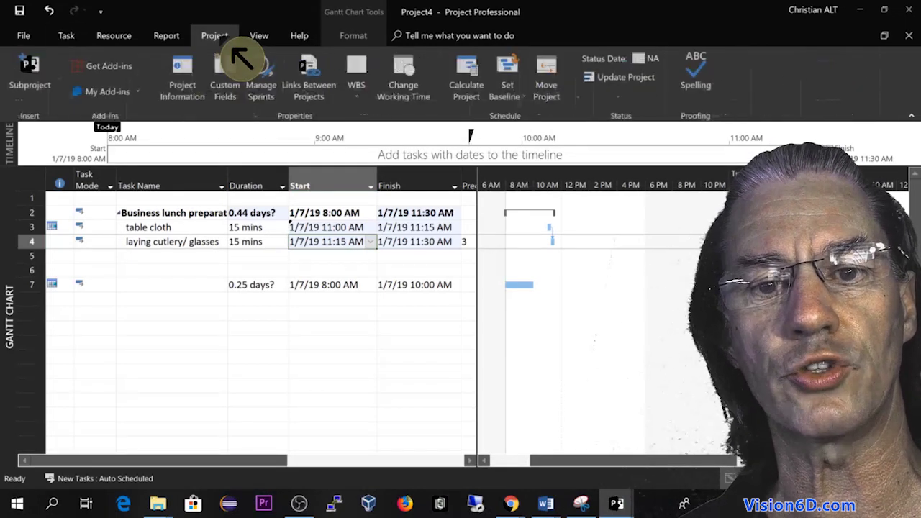
click(195, 79)
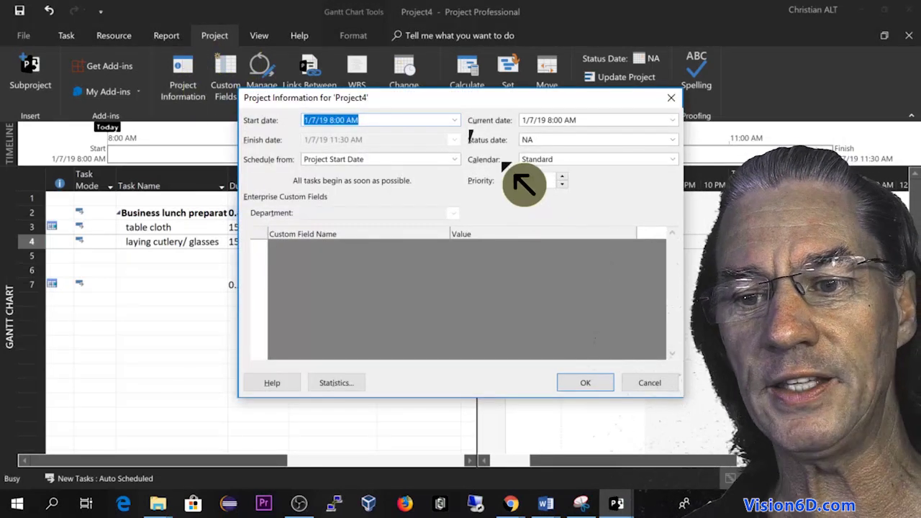
click(675, 160)
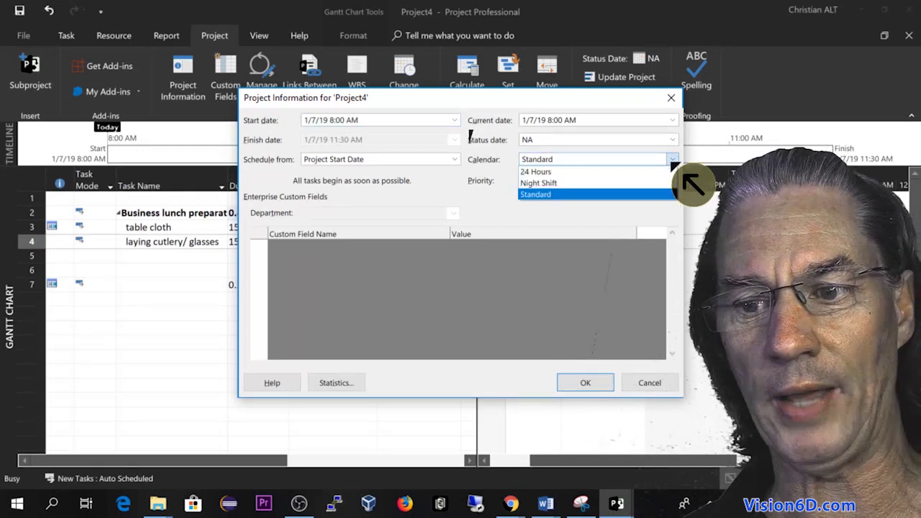
click(547, 173)
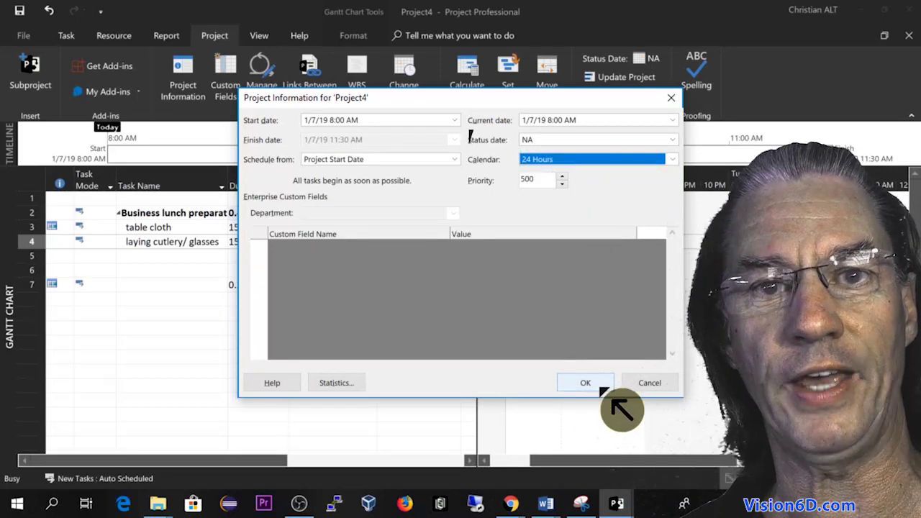
click(601, 388)
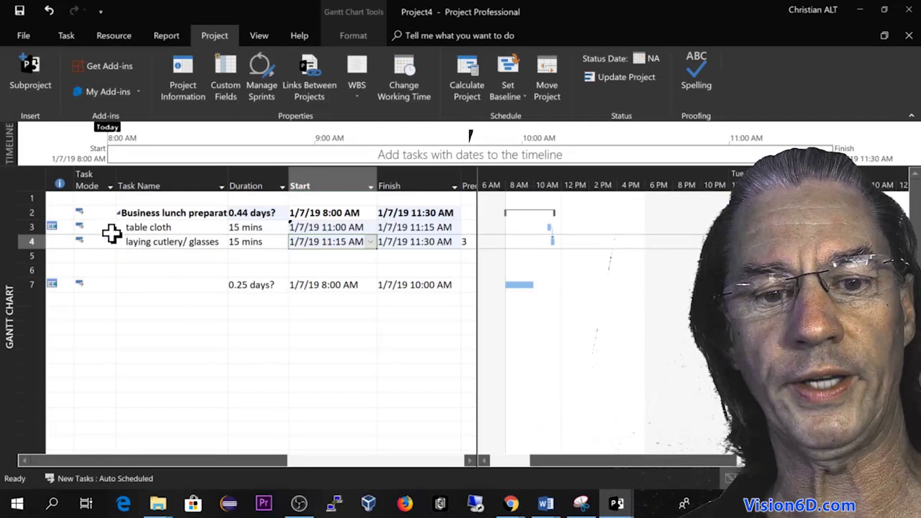
Change table cloth's start to 1/7/19 7:00 PM, pushing laying cutlery/ glasses to 7:15 PM.
click(26, 227)
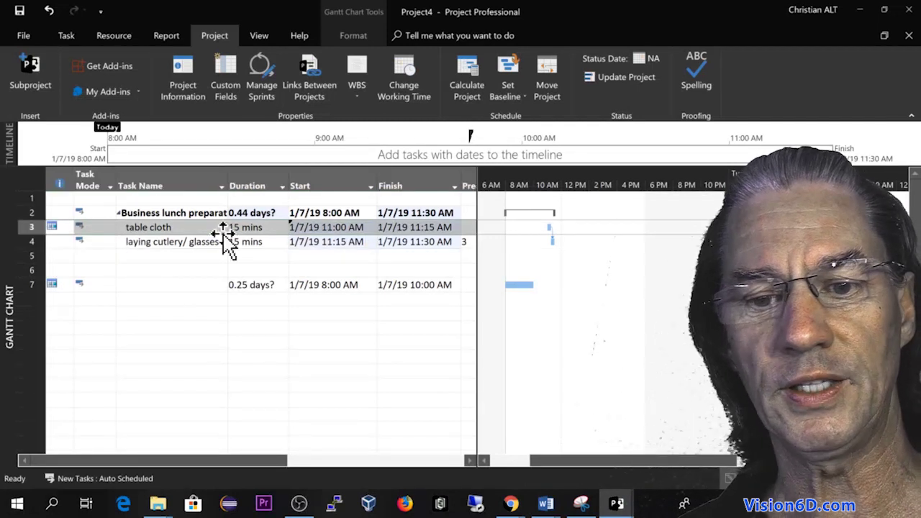
click(328, 226)
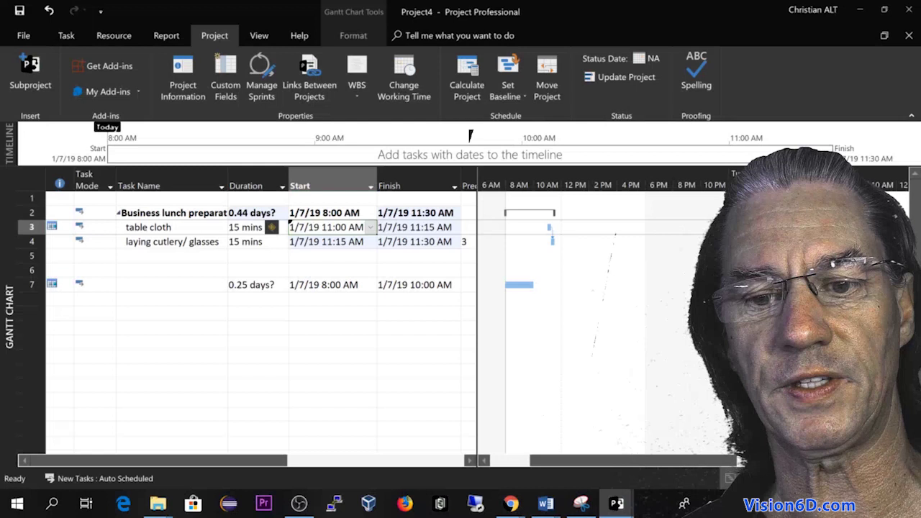
click(290, 226)
double_click(354, 227)
text(PM)
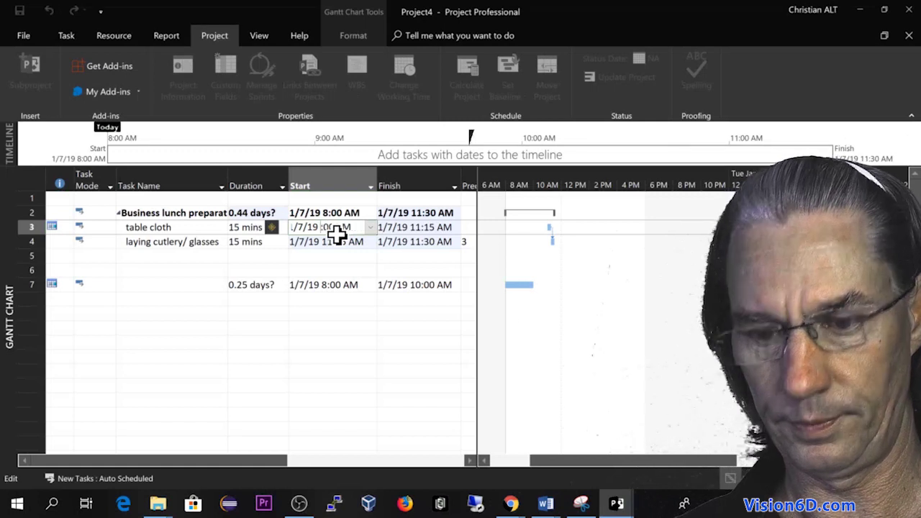
text(7)
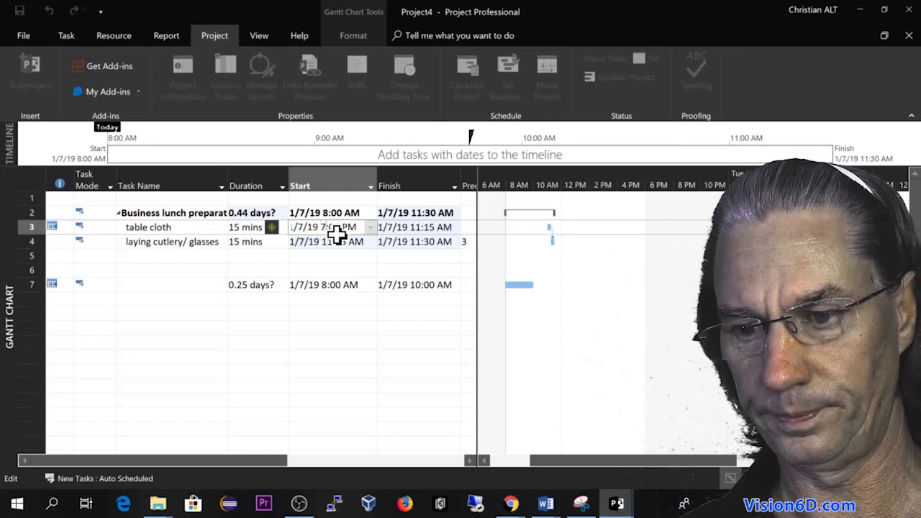
key(Return)
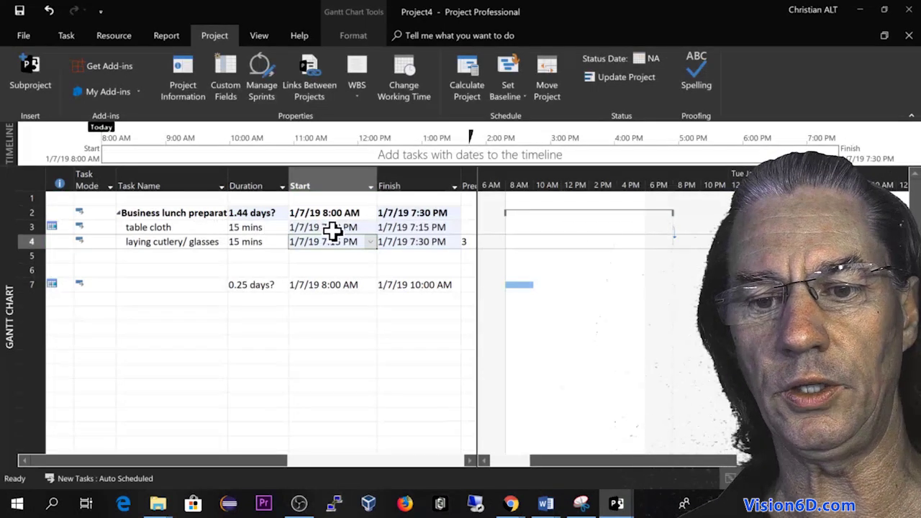